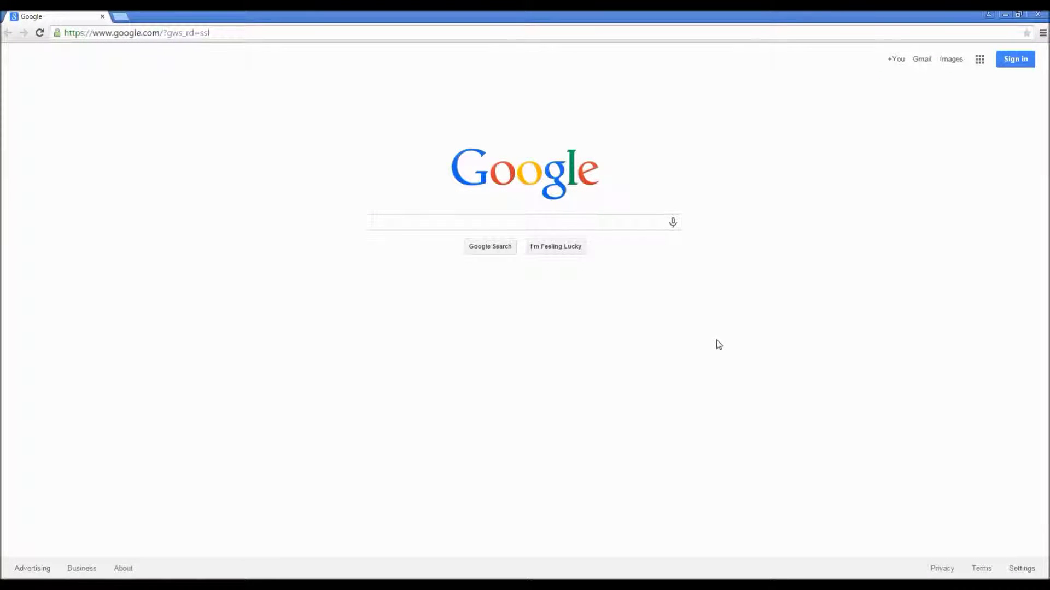
- Search Google for 'colorbrewer'
{"action": "left_click", "coordinate": [636, 223]}
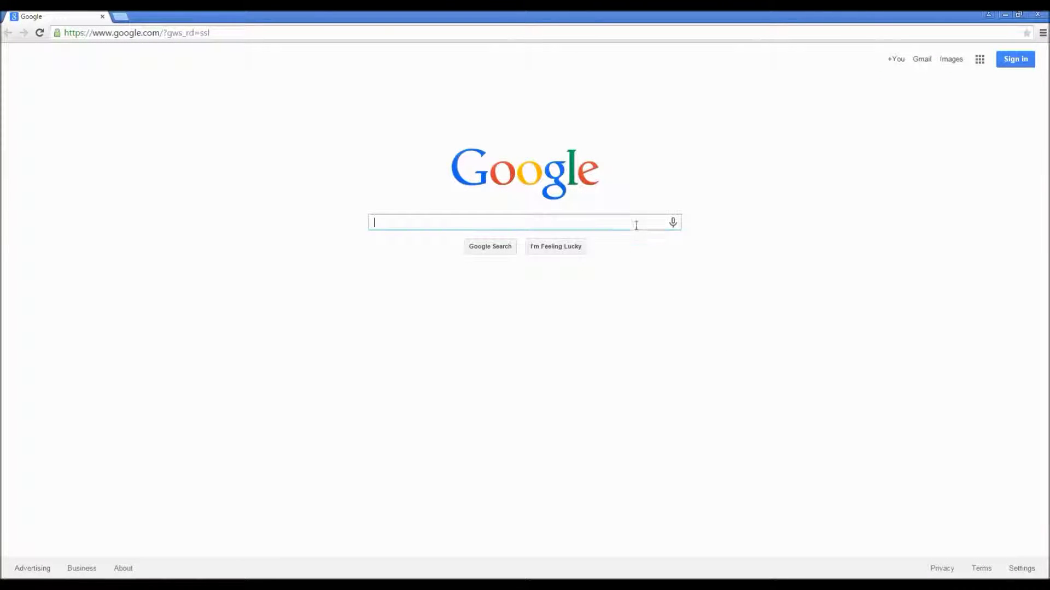
{"action": "type", "text": "c"}
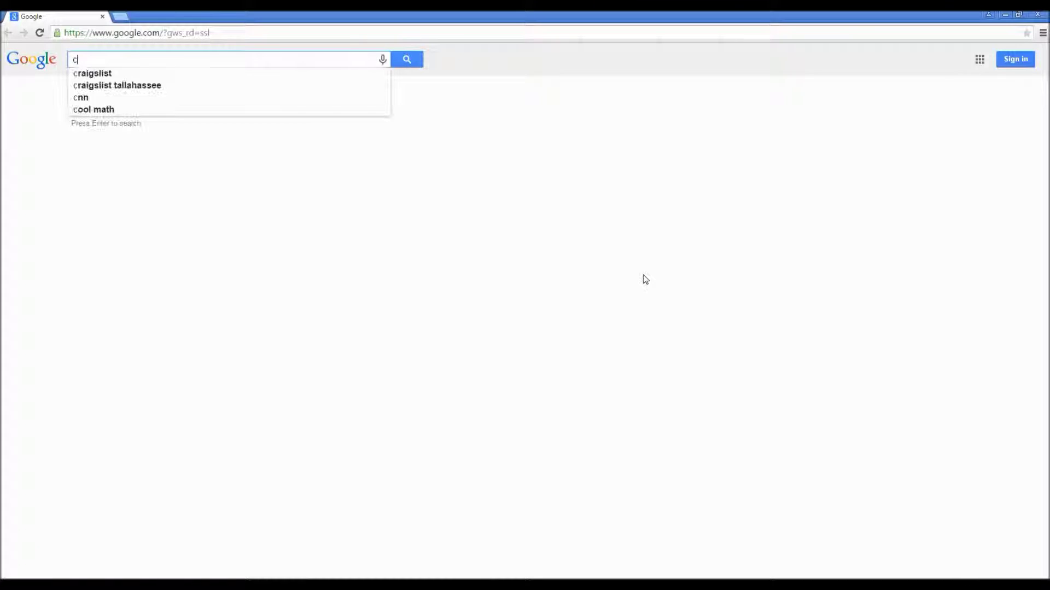
{"action": "type", "text": "olor"}
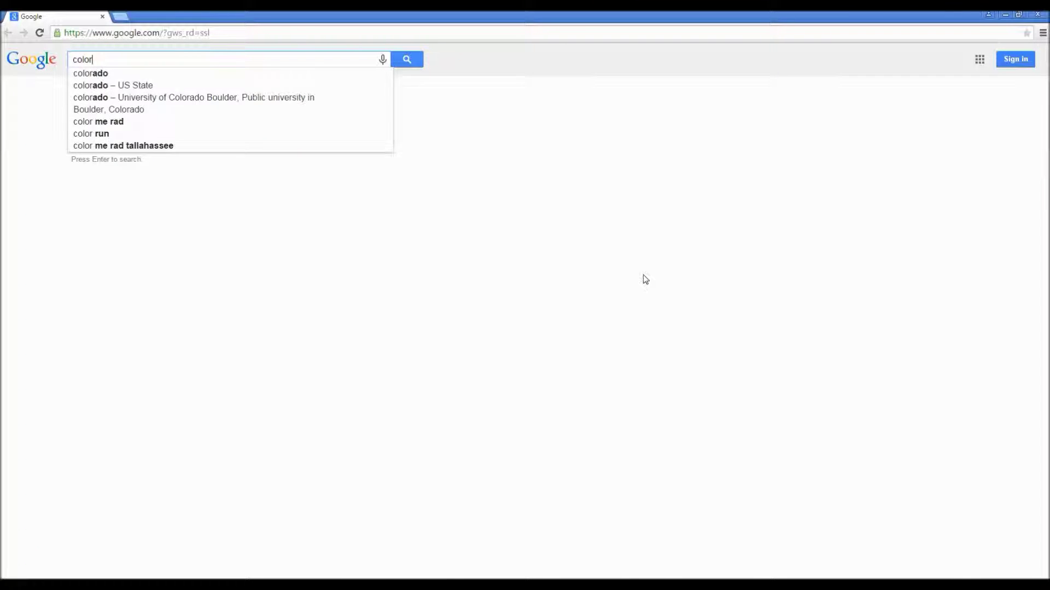
{"action": "type", "text": "brewer"}
{"action": "key", "text": "Return"}
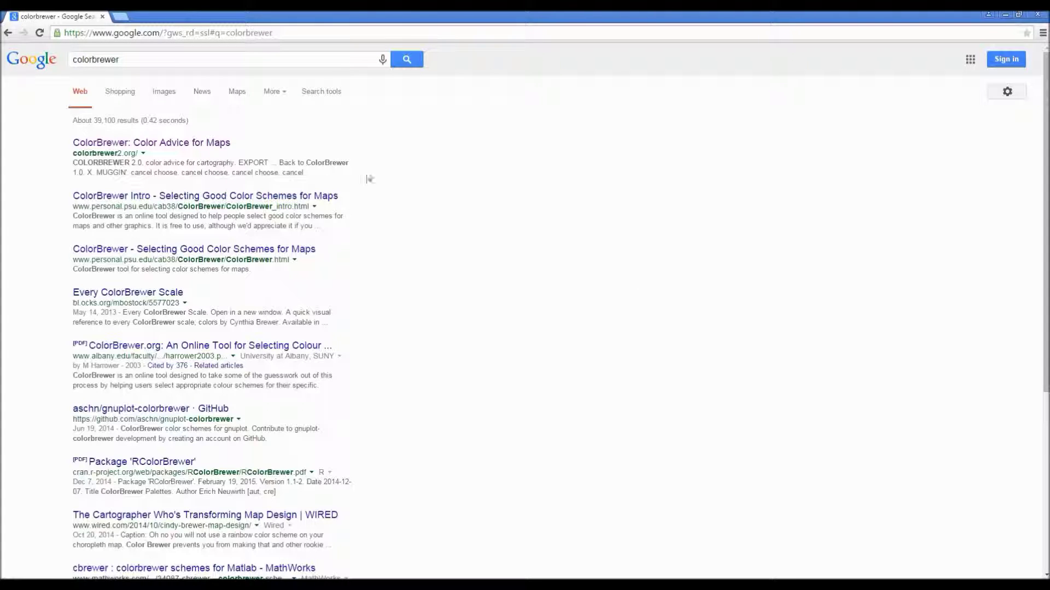
- Open ColorBrewer: Color Advice for Maps and settle on 5 data classes after trying 6 and 9
{"action": "left_click", "coordinate": [184, 148]}
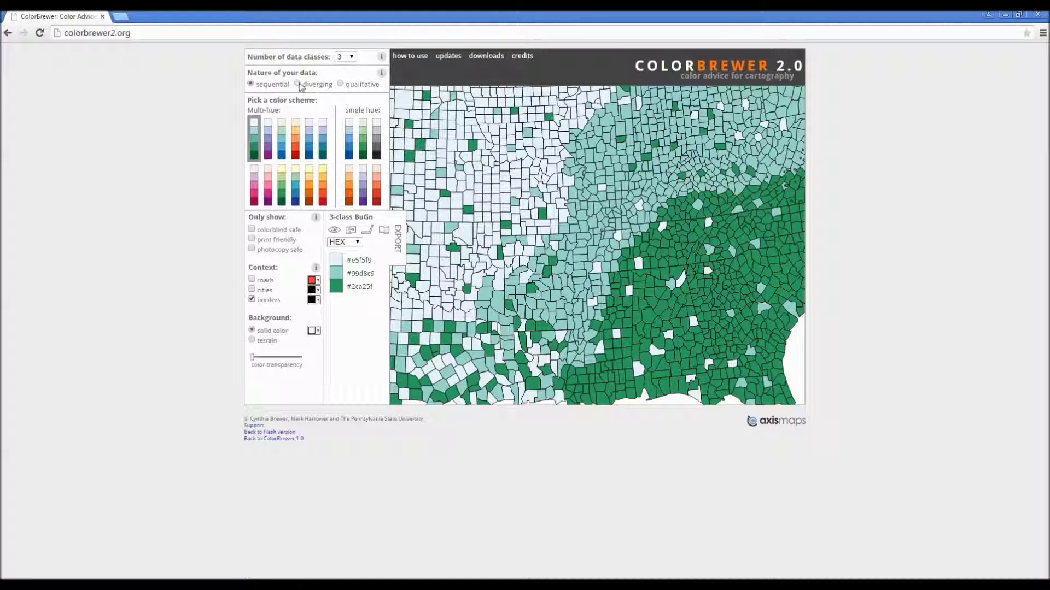
{"action": "left_click", "coordinate": [353, 57]}
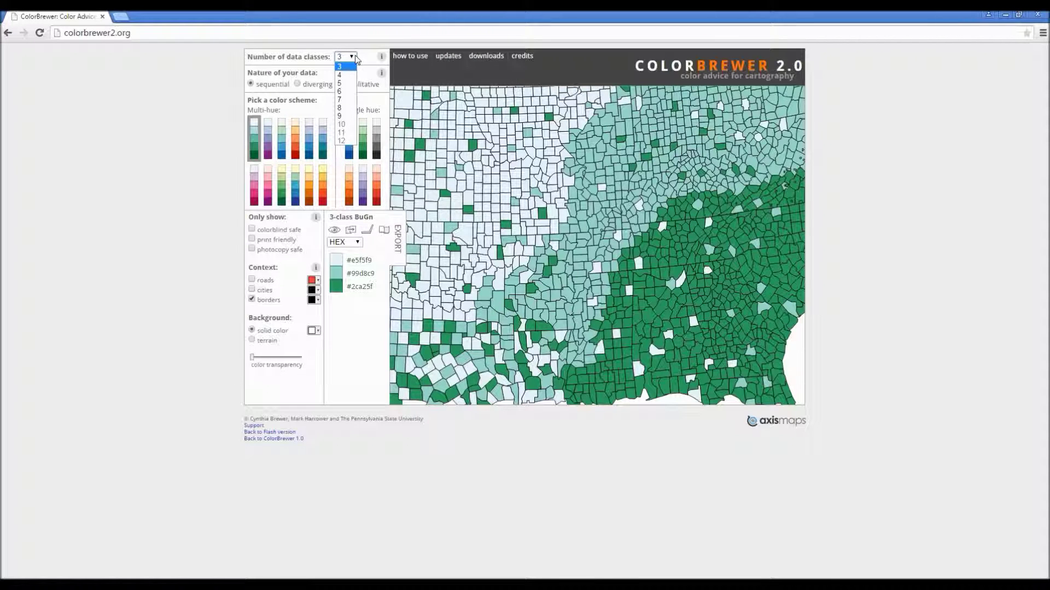
{"action": "left_click", "coordinate": [345, 94]}
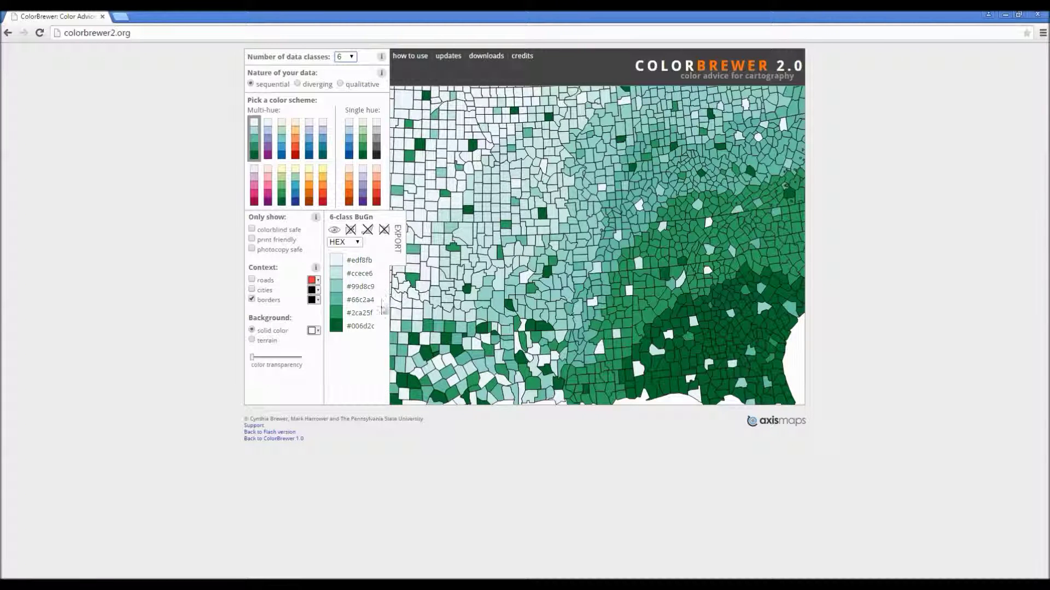
{"action": "left_click", "coordinate": [343, 58]}
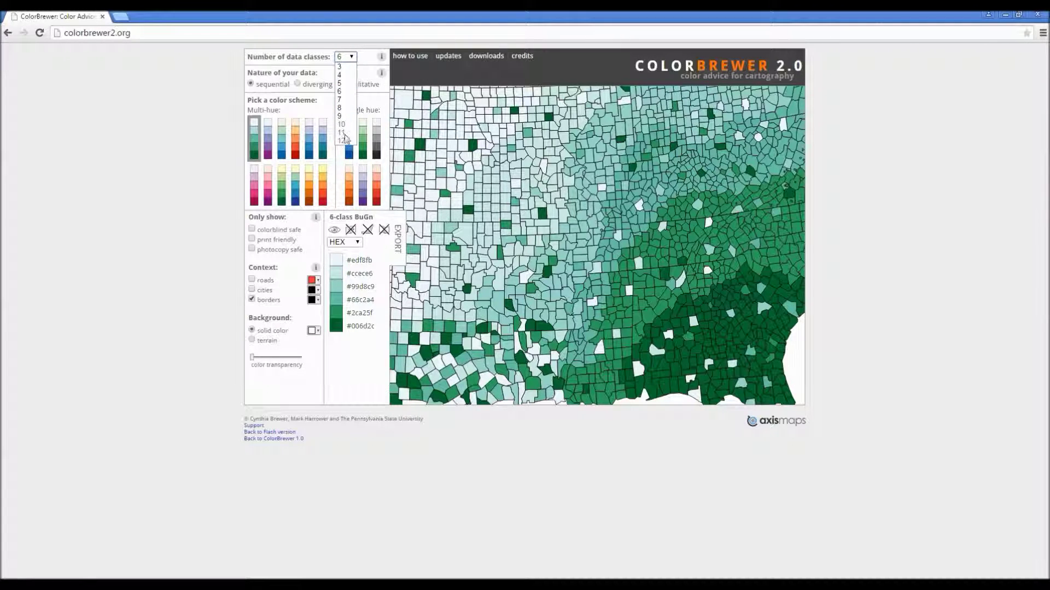
{"action": "left_click", "coordinate": [344, 117]}
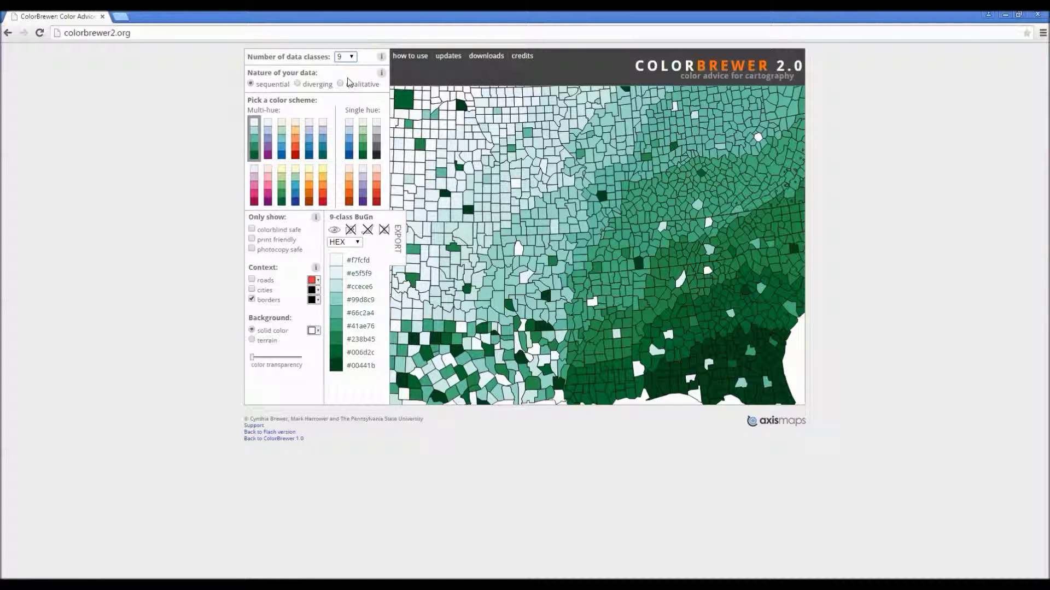
{"action": "left_click", "coordinate": [346, 57]}
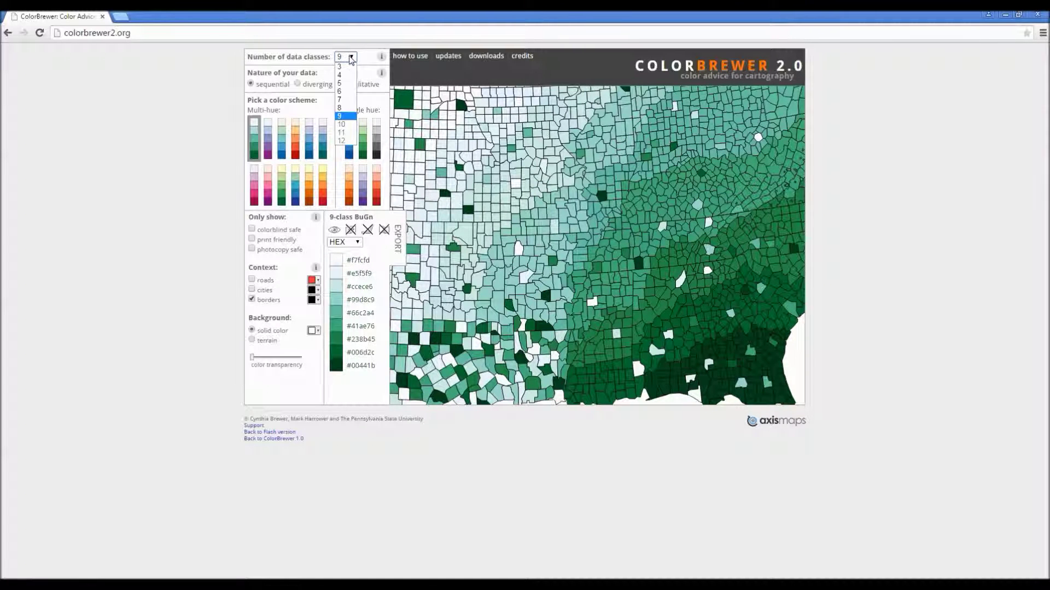
{"action": "left_click", "coordinate": [349, 84]}
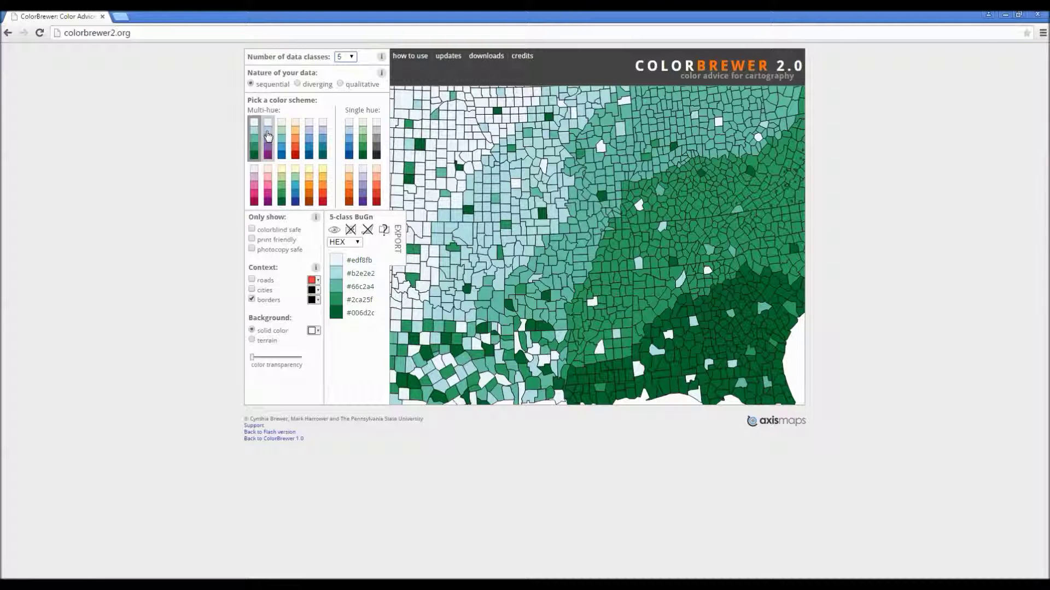
- Try BuPu and YlGnBu, then apply the single-hue Blues scheme
{"action": "left_click", "coordinate": [267, 135]}
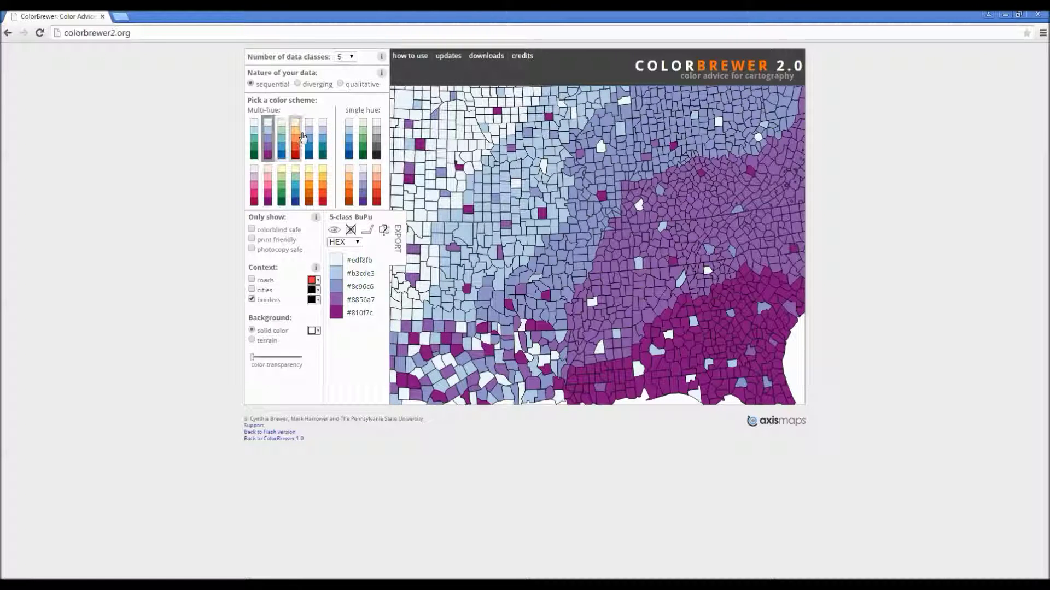
{"action": "left_click", "coordinate": [298, 182]}
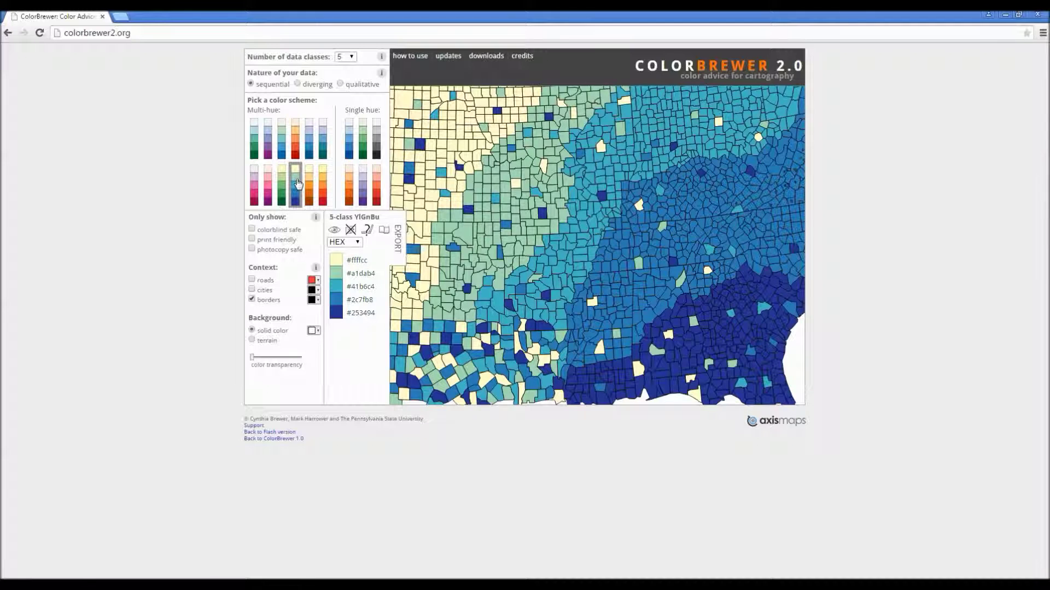
{"action": "left_click", "coordinate": [349, 152]}
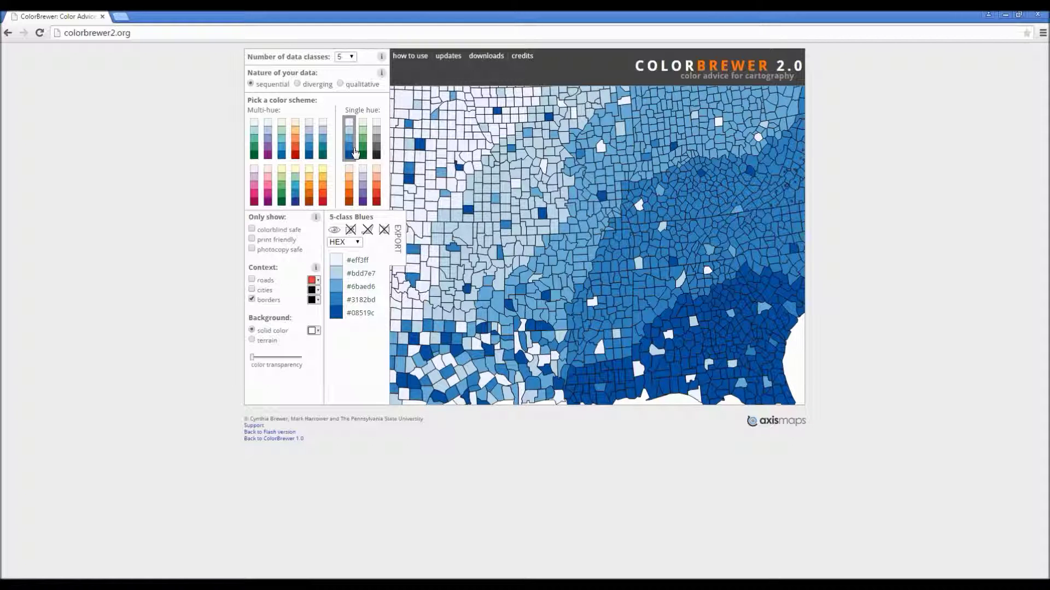
- Switch to diverging data and apply RdYlBu after trying PiYG and PRGn
{"action": "left_click", "coordinate": [298, 85]}
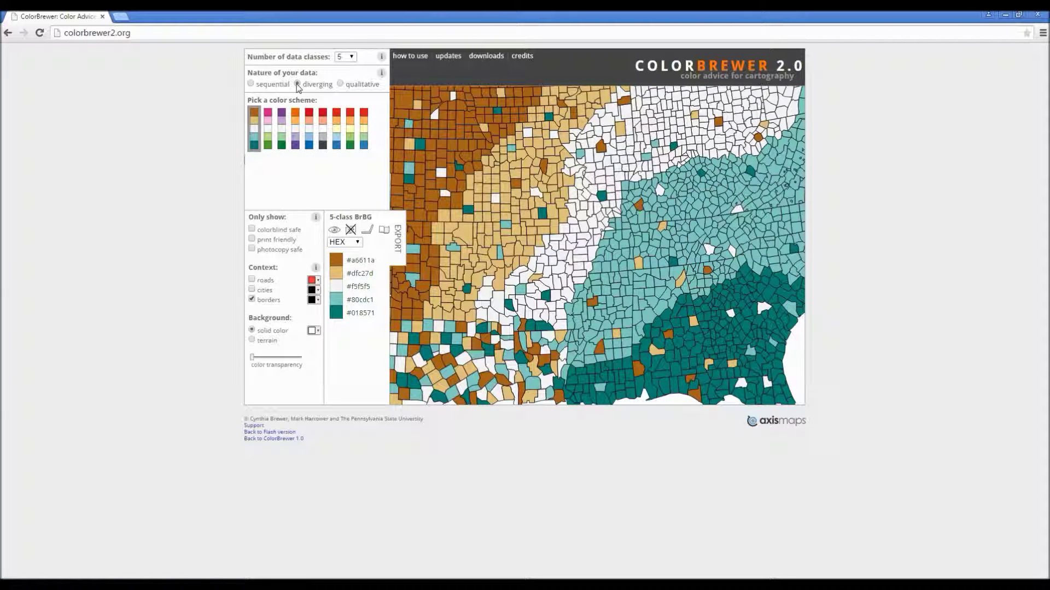
{"action": "left_click", "coordinate": [271, 130]}
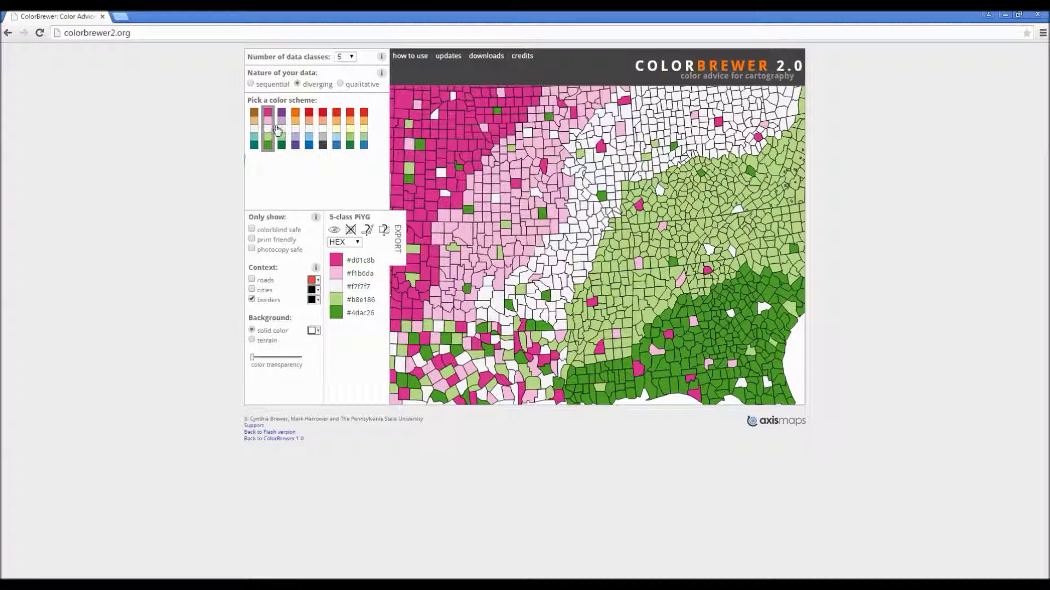
{"action": "left_click", "coordinate": [284, 130]}
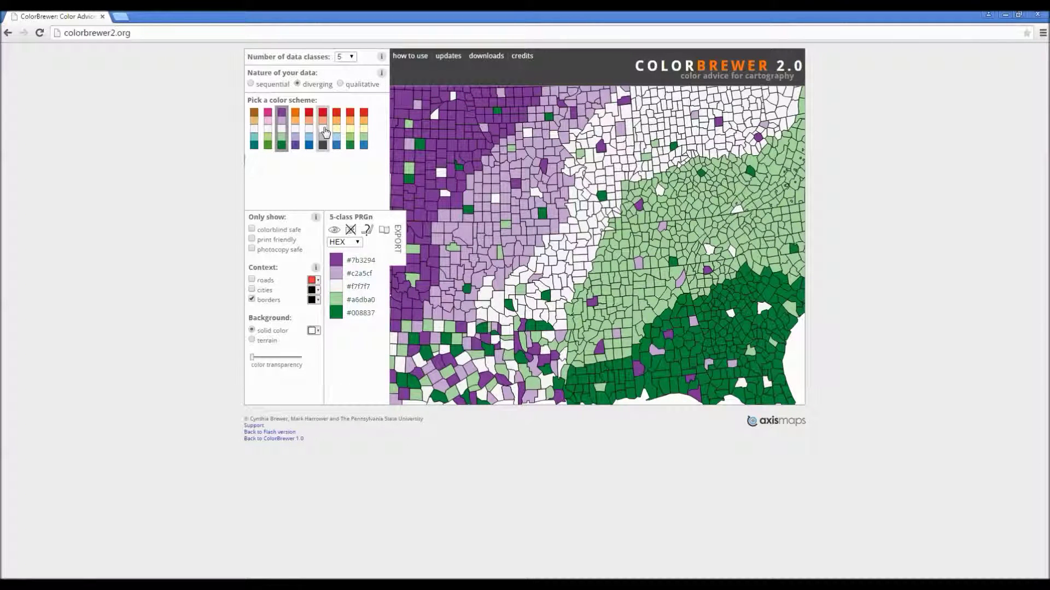
{"action": "left_click", "coordinate": [337, 132]}
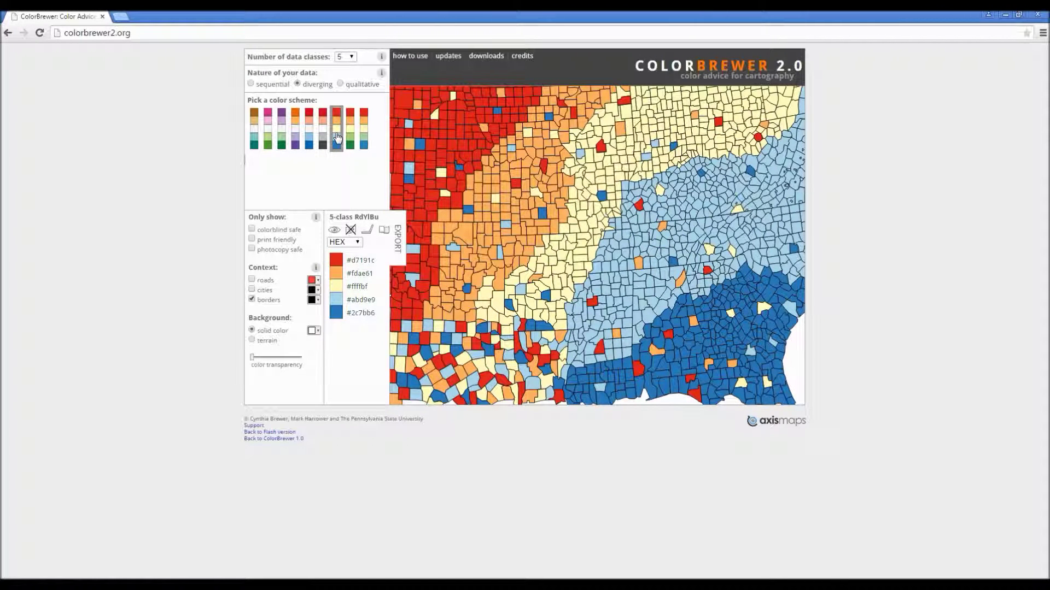
- Switch to qualitative data, try Pastel1 and Set1, then return to Accent
{"action": "left_click", "coordinate": [340, 85]}
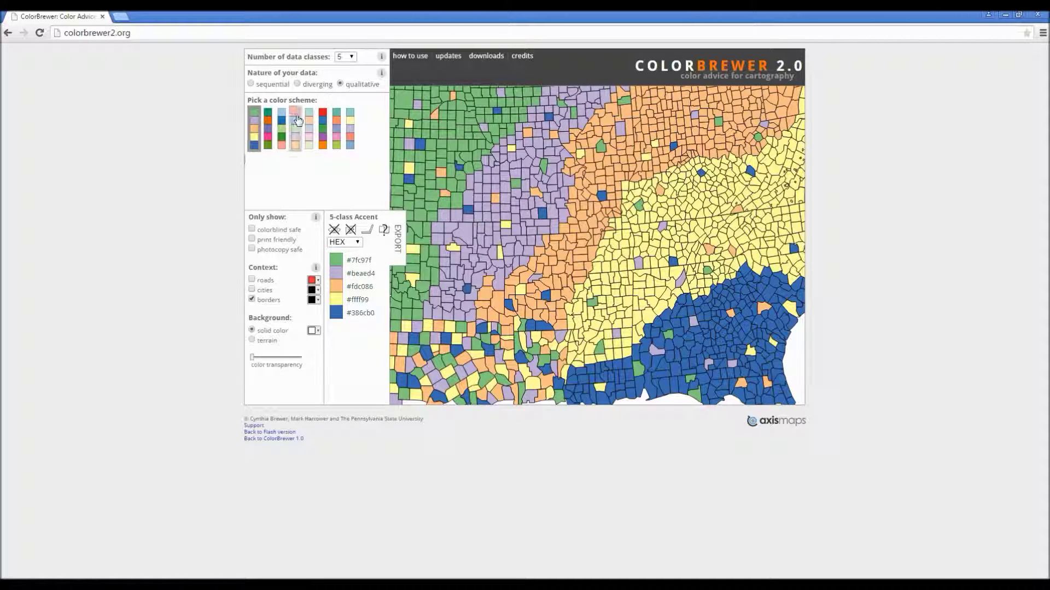
{"action": "left_click", "coordinate": [296, 124]}
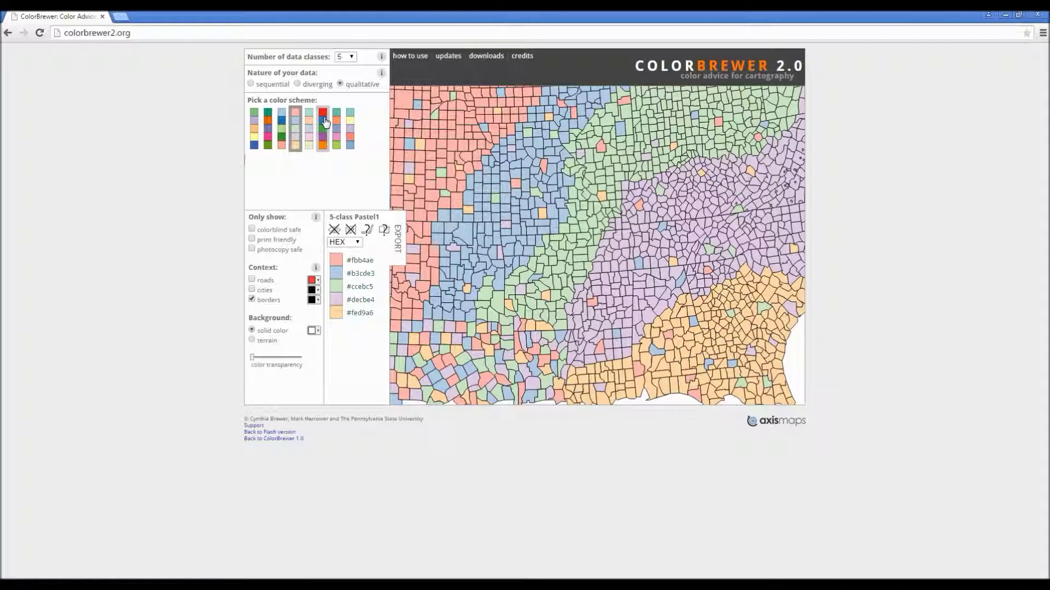
{"action": "left_click", "coordinate": [324, 124]}
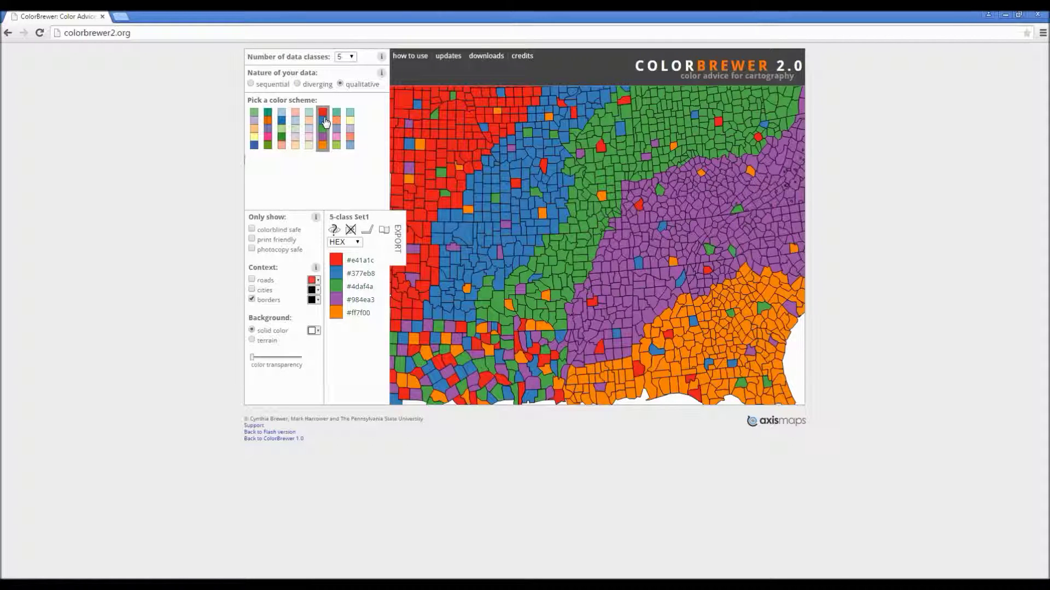
{"action": "left_click", "coordinate": [256, 120]}
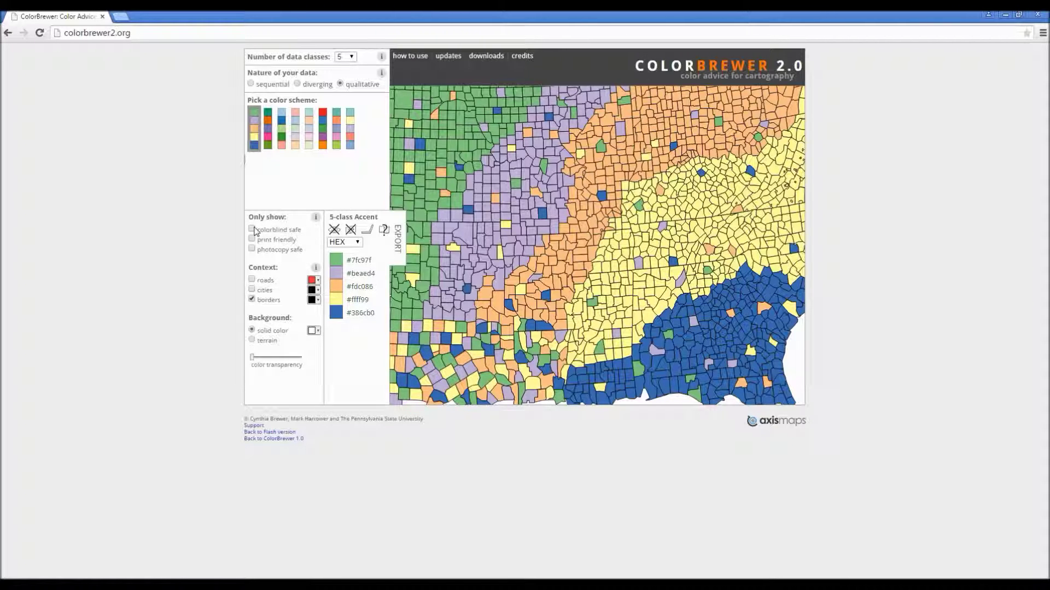
- Leave colorblind-safe, print-friendly and photocopy-safe filters off and apply the Accent scheme
{"action": "left_click", "coordinate": [253, 229]}
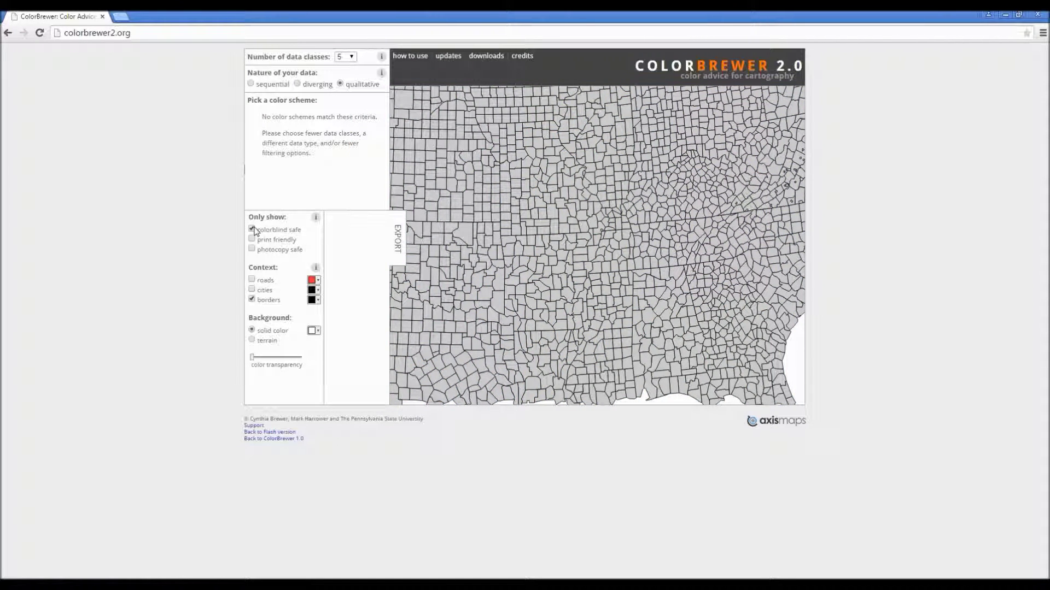
{"action": "left_click", "coordinate": [252, 229]}
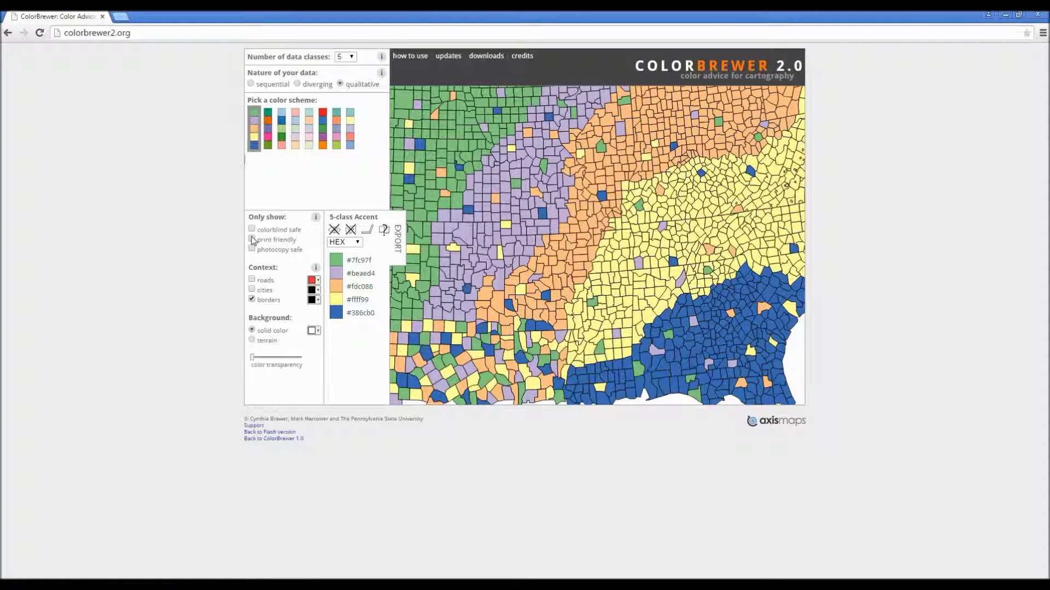
{"action": "left_click", "coordinate": [252, 240]}
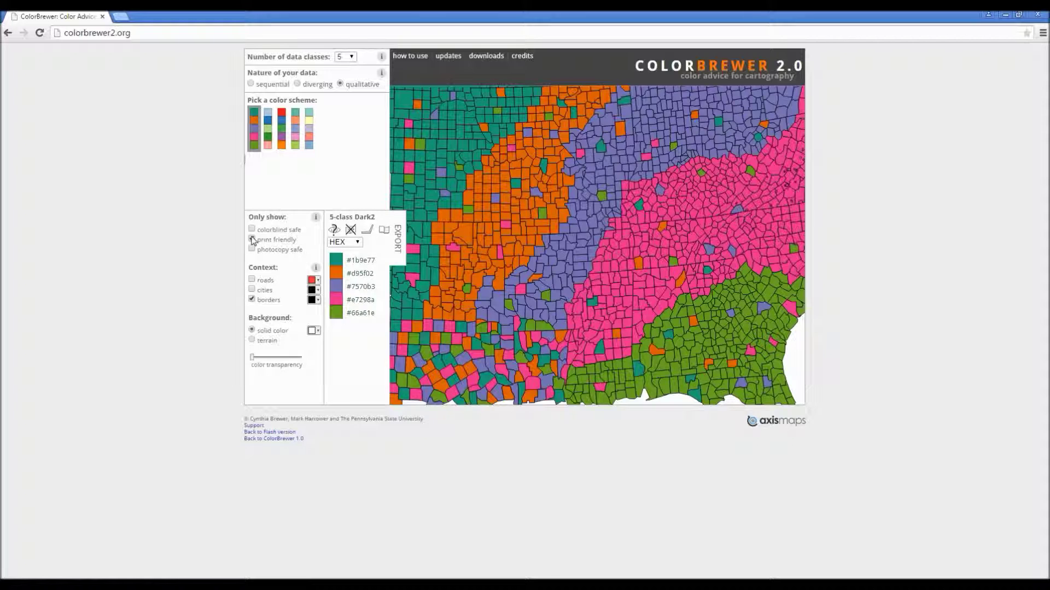
{"action": "left_click", "coordinate": [252, 239]}
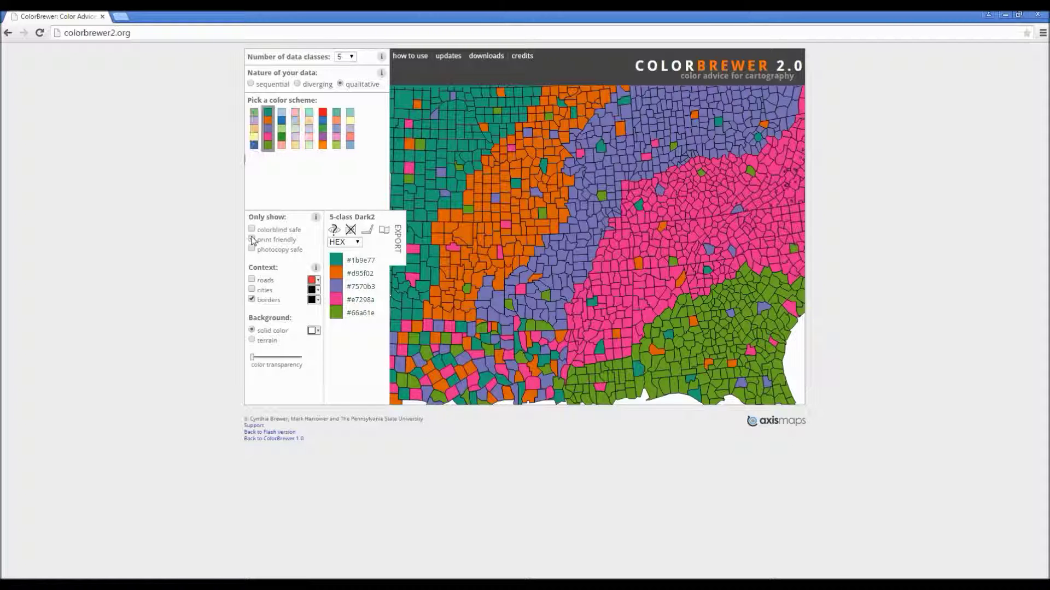
{"action": "left_click", "coordinate": [255, 146]}
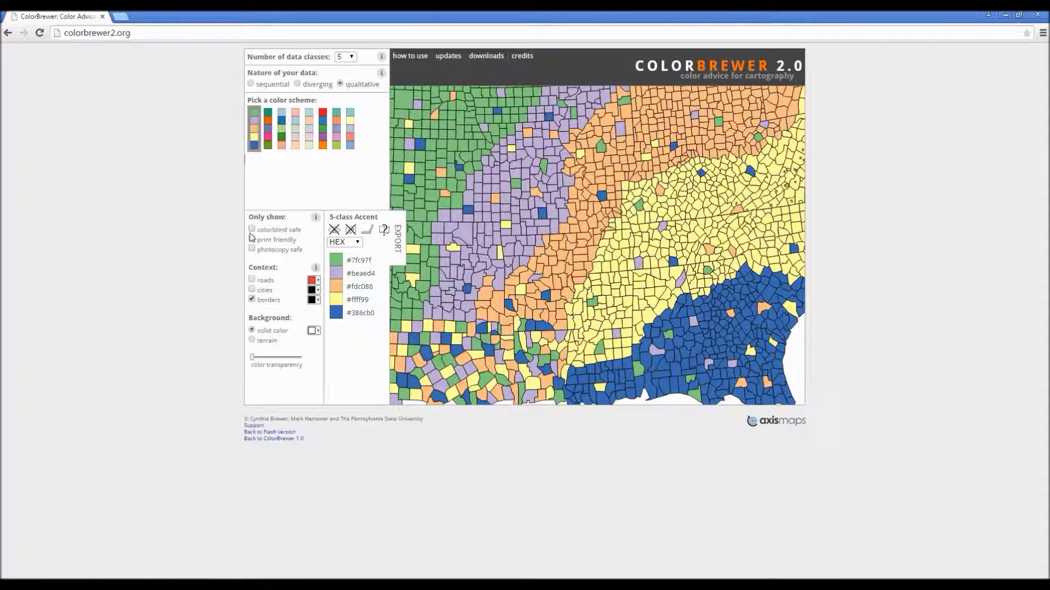
{"action": "left_click", "coordinate": [252, 250]}
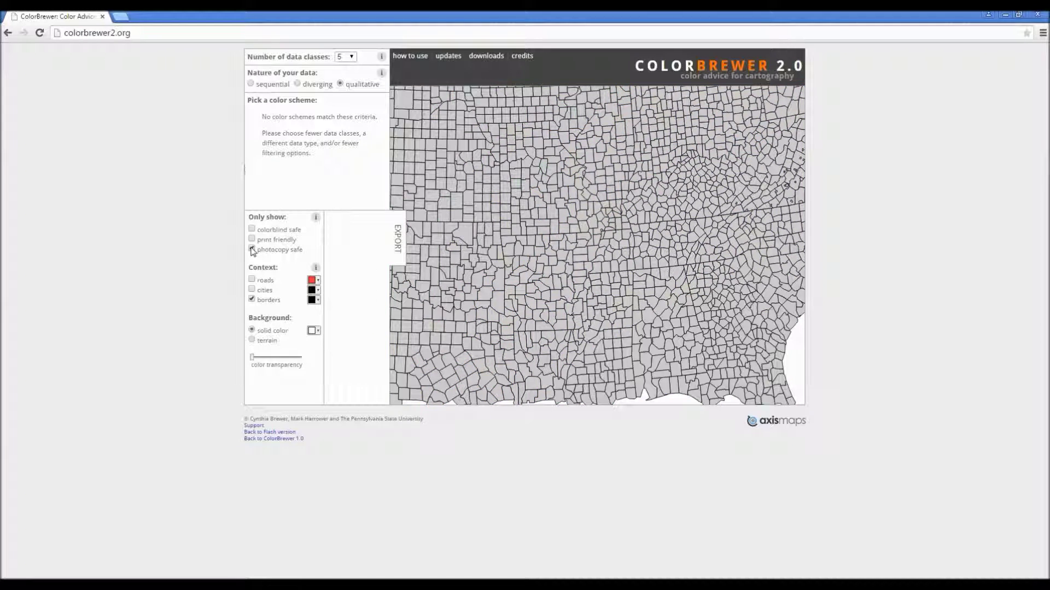
{"action": "left_click", "coordinate": [252, 250]}
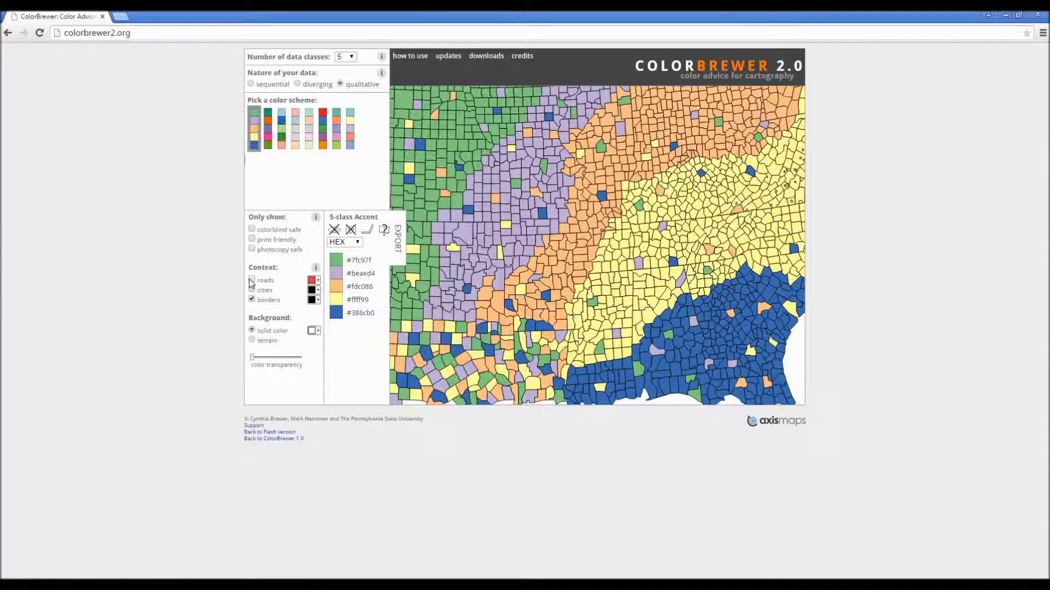
{"action": "left_click", "coordinate": [252, 281]}
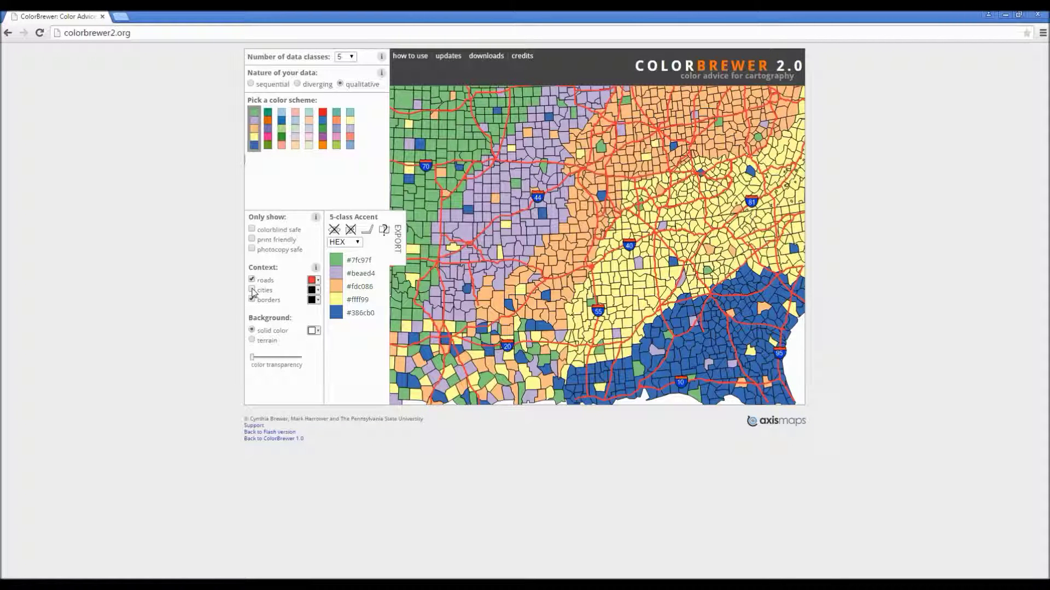
{"action": "left_click", "coordinate": [252, 289]}
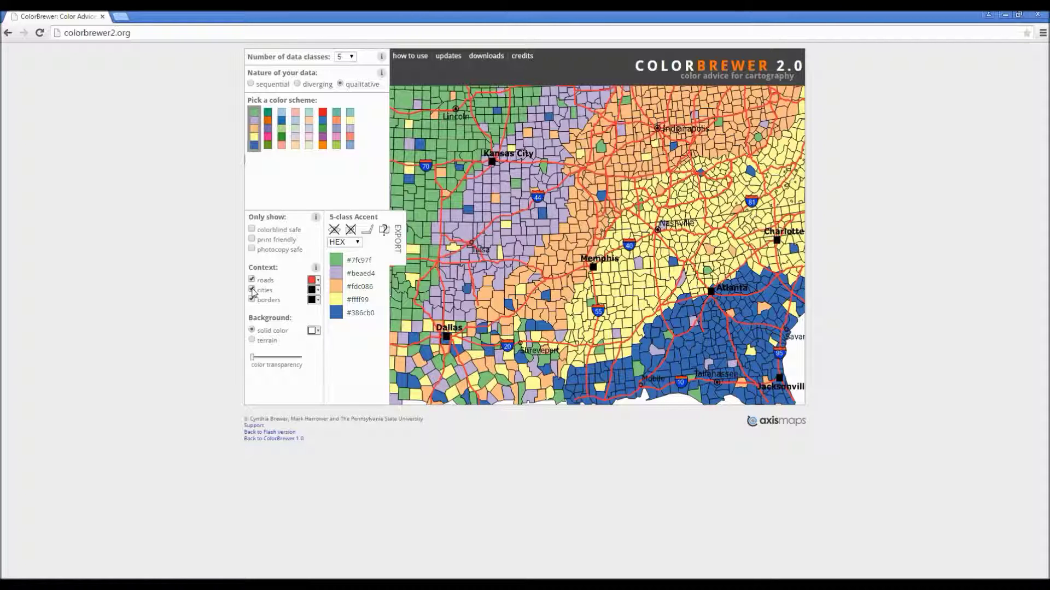
{"action": "left_click", "coordinate": [252, 290]}
{"action": "left_click", "coordinate": [252, 280]}
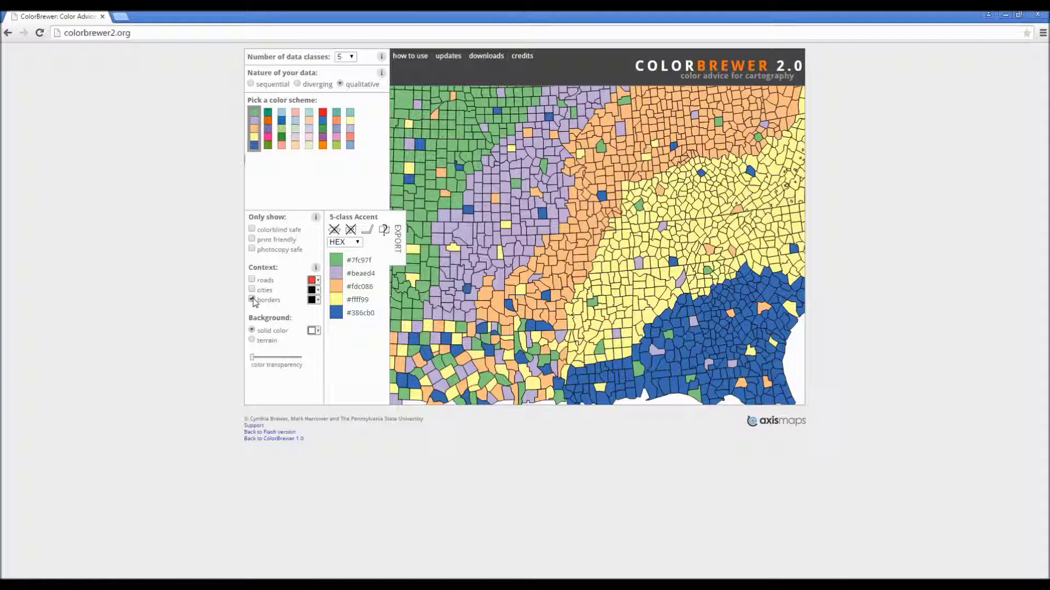
{"action": "left_click", "coordinate": [252, 300]}
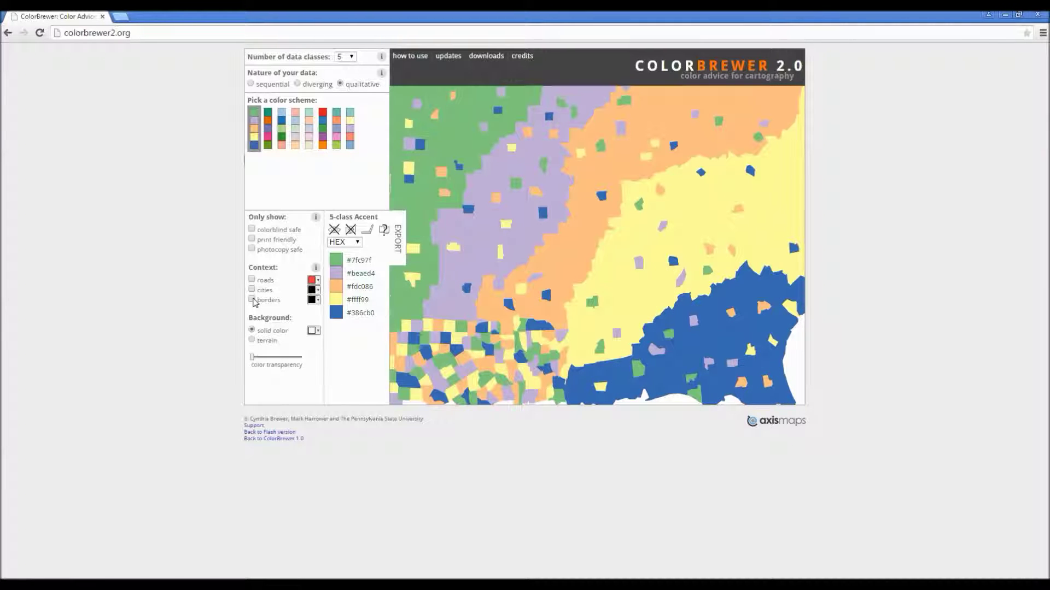
{"action": "left_click", "coordinate": [252, 300]}
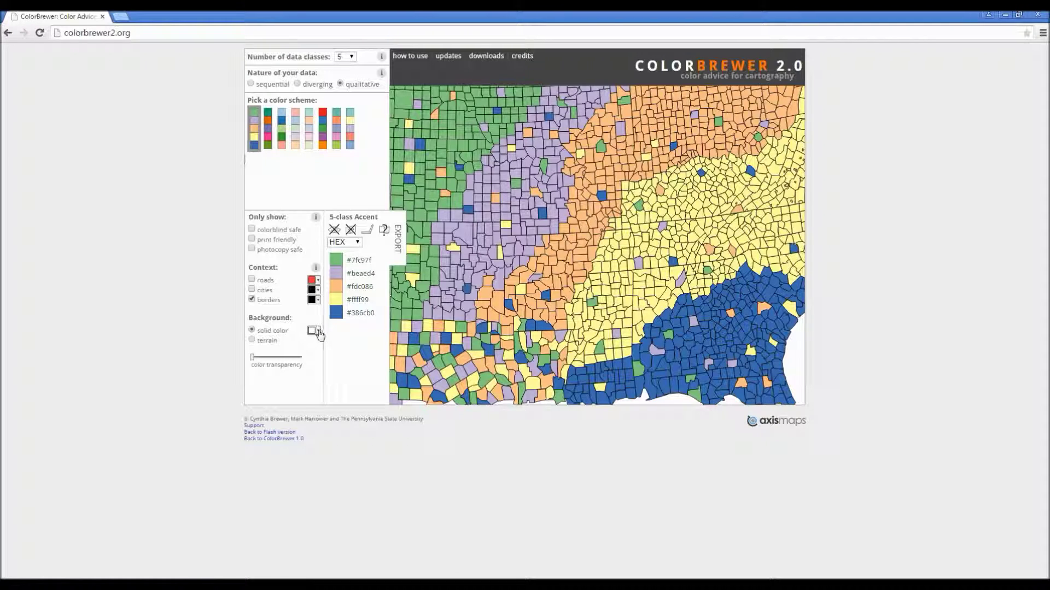
- Set the map background colour to light grey #c0c3c0
{"action": "left_click", "coordinate": [315, 332]}
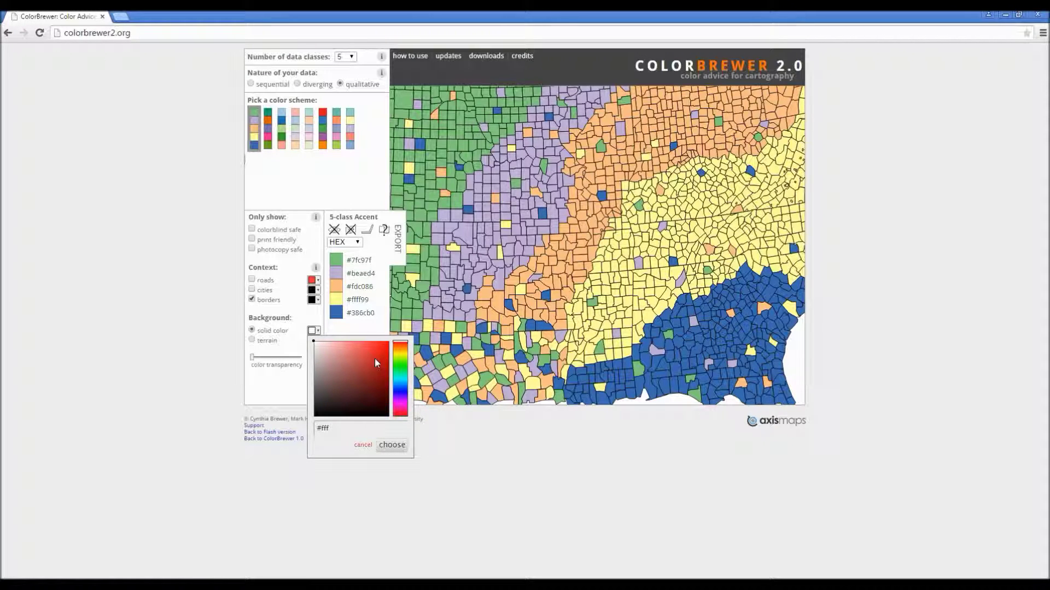
{"action": "left_click_drag", "start_coordinate": [314, 340], "coordinate": [317, 363]}
{"action": "mouse_move", "coordinate": [405, 348]}
{"action": "left_mouse_down"}
{"action": "mouse_move", "coordinate": [408, 421]}
{"action": "mouse_move", "coordinate": [405, 353]}
{"action": "left_mouse_up"}
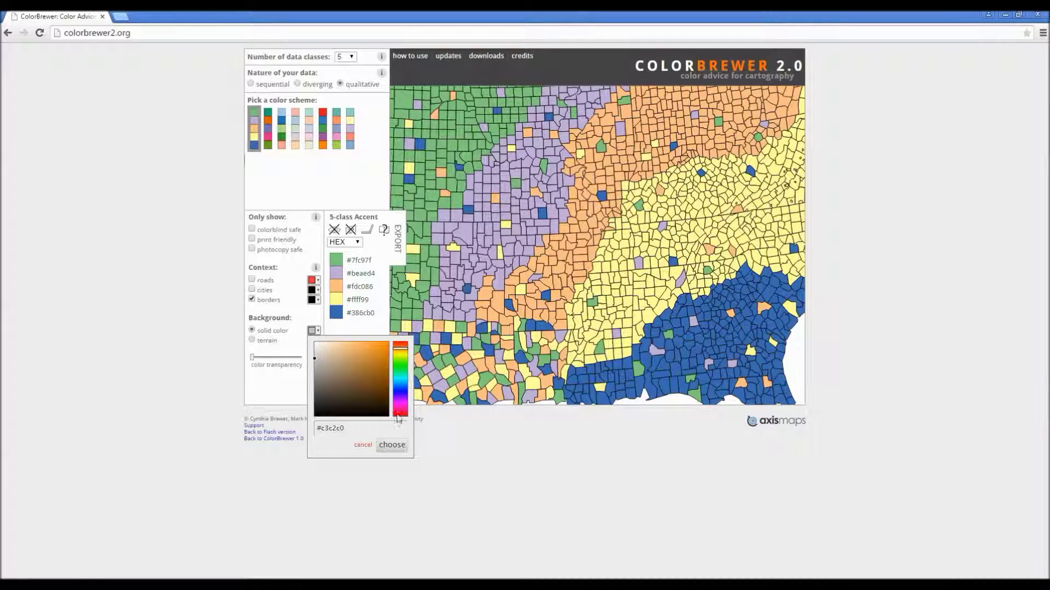
{"action": "left_click", "coordinate": [392, 444]}
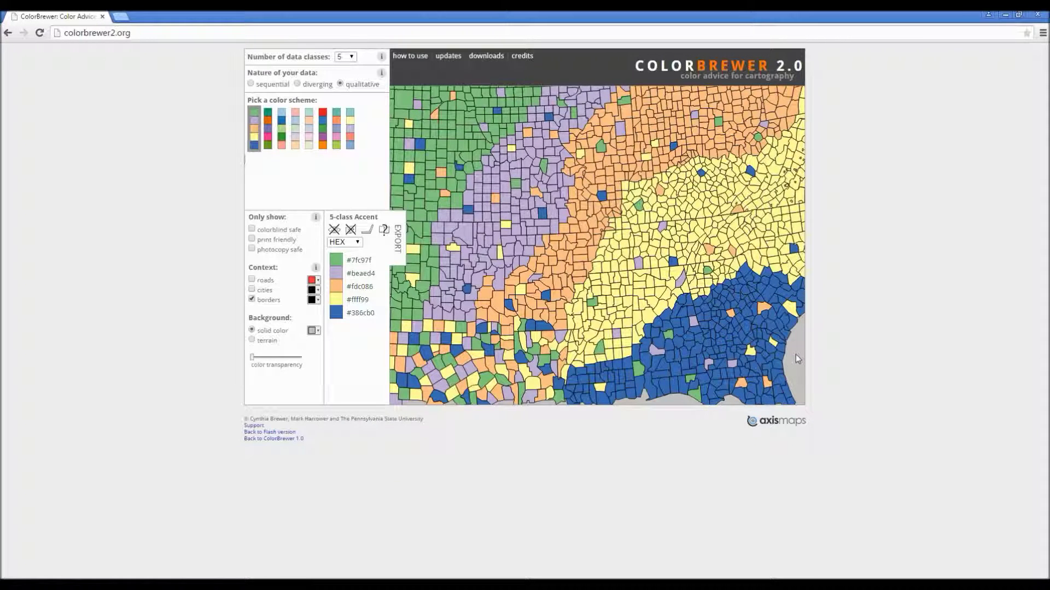
- Try a terrain background with full transparency, then return to solid colour
{"action": "mouse_move", "coordinate": [781, 372]}
{"action": "left_click", "coordinate": [252, 341]}
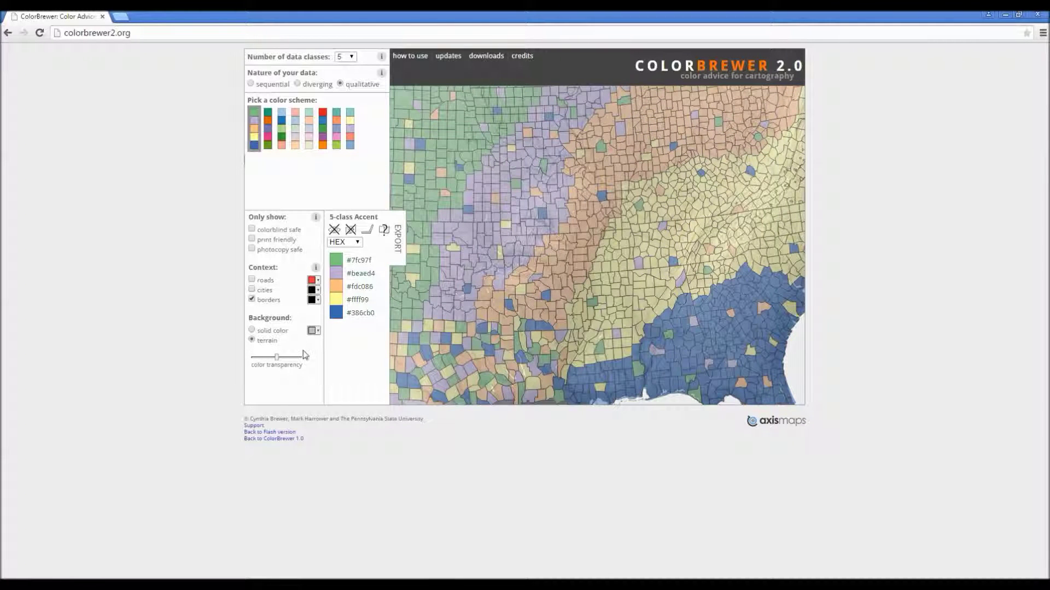
{"action": "left_click_drag", "start_coordinate": [278, 360], "coordinate": [251, 357]}
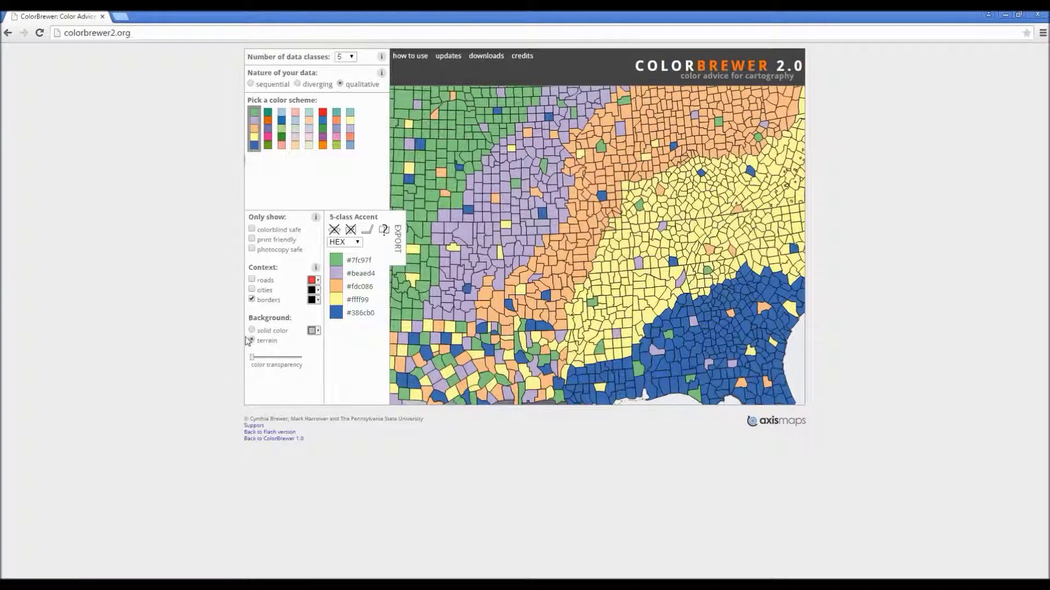
{"action": "left_click", "coordinate": [252, 330]}
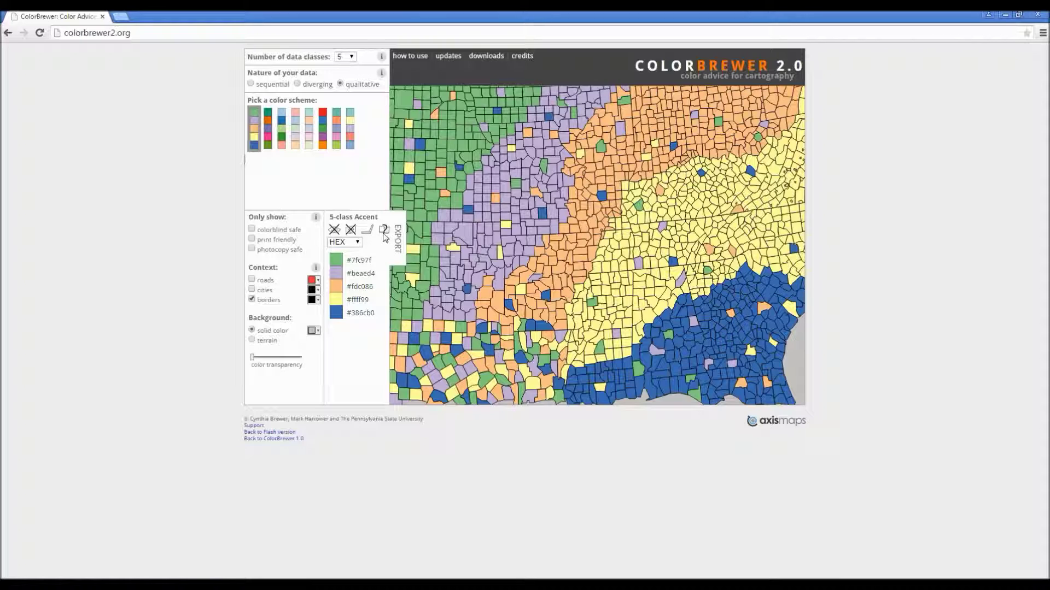
- Show the colour values as RGB, briefly trying CMYK before switching back
{"action": "left_click", "coordinate": [359, 245]}
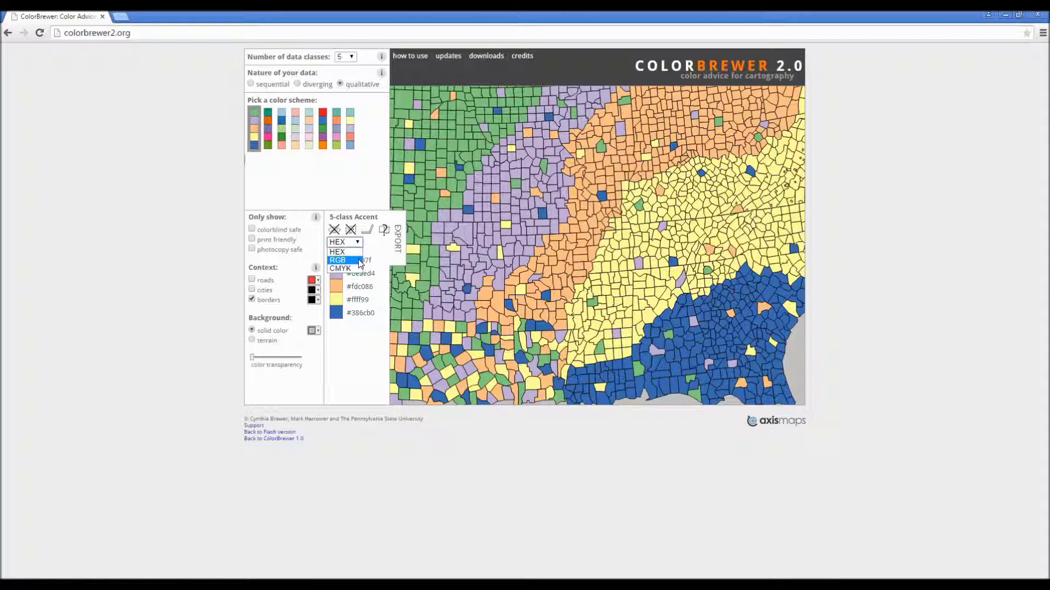
{"action": "left_click", "coordinate": [361, 262]}
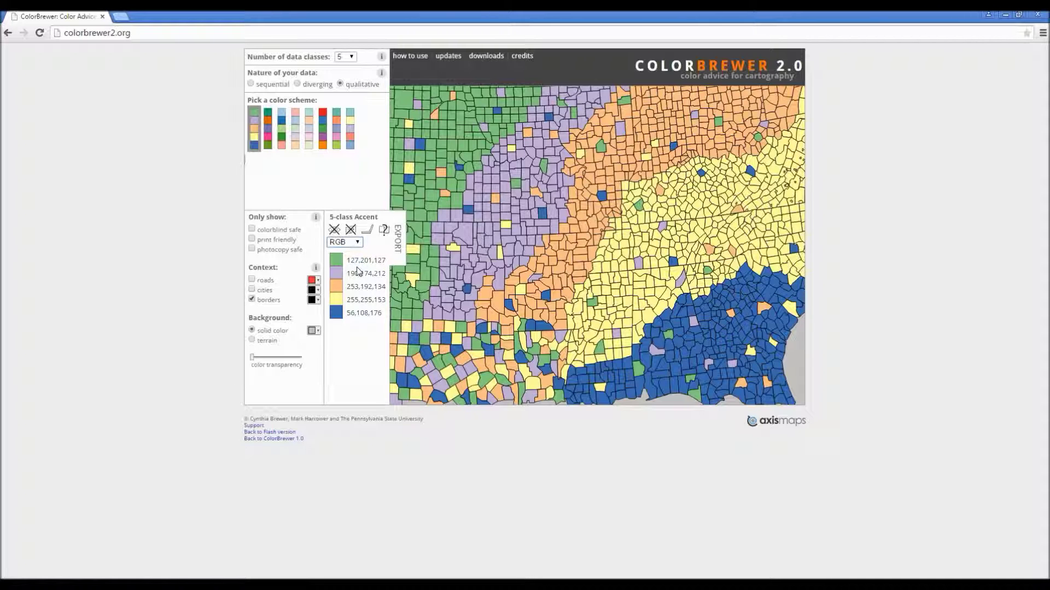
{"action": "mouse_move", "coordinate": [415, 268]}
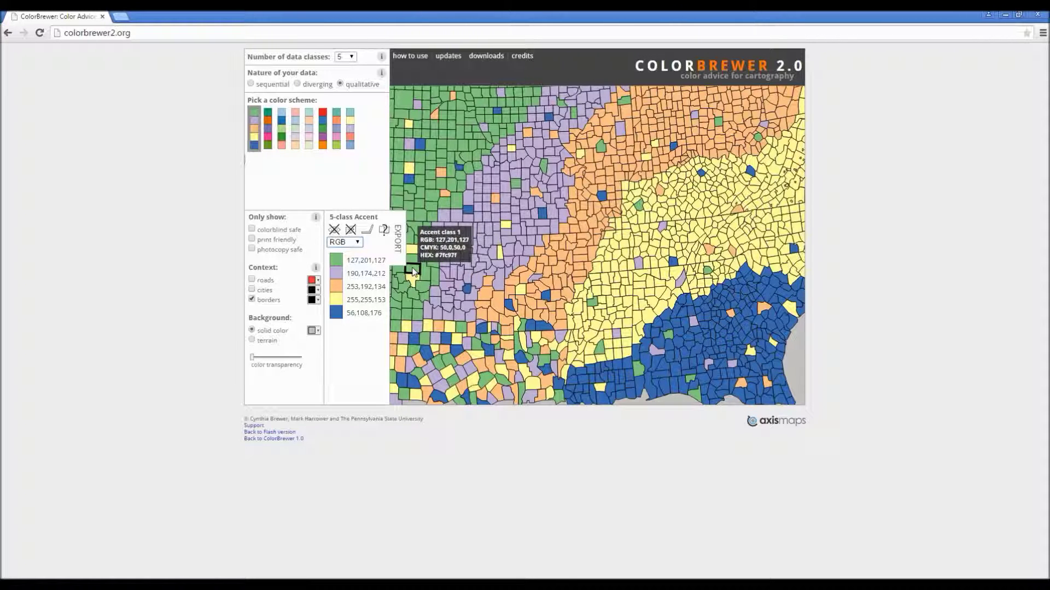
{"action": "left_click", "coordinate": [344, 242]}
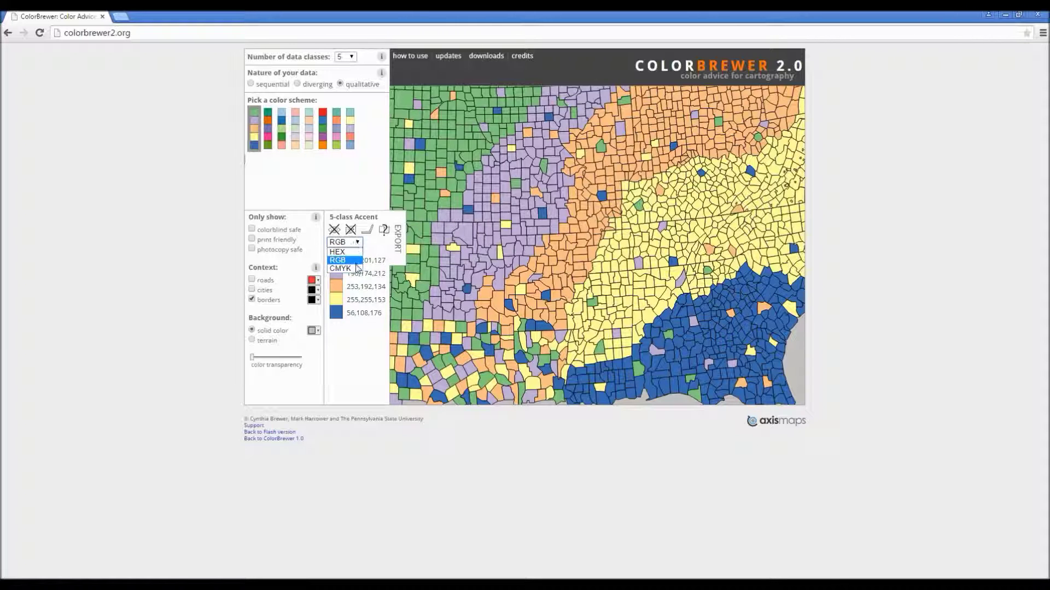
{"action": "left_click", "coordinate": [356, 269]}
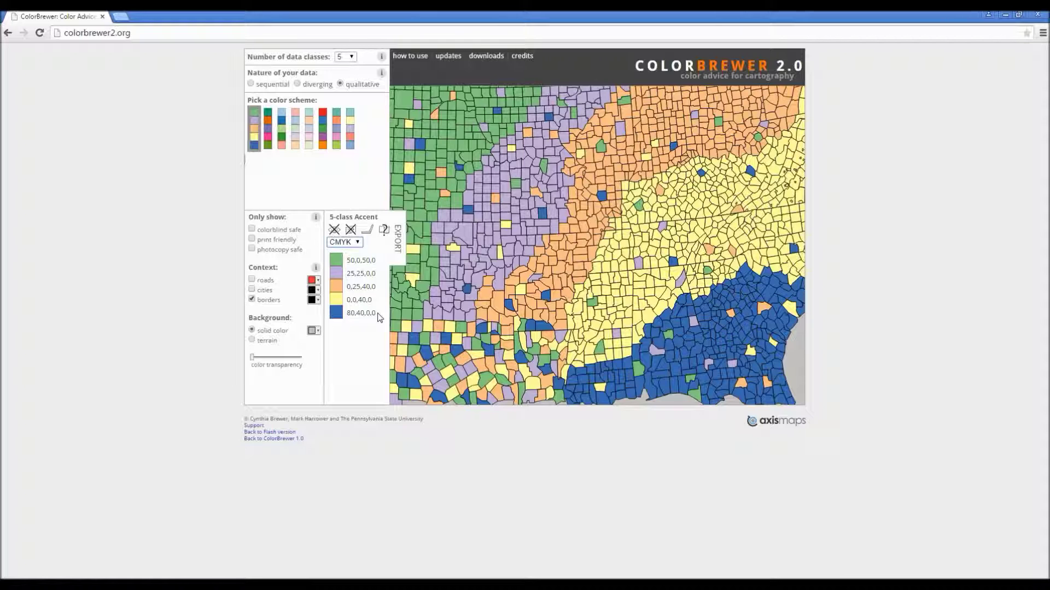
{"action": "left_click", "coordinate": [355, 242]}
{"action": "left_click", "coordinate": [356, 260]}
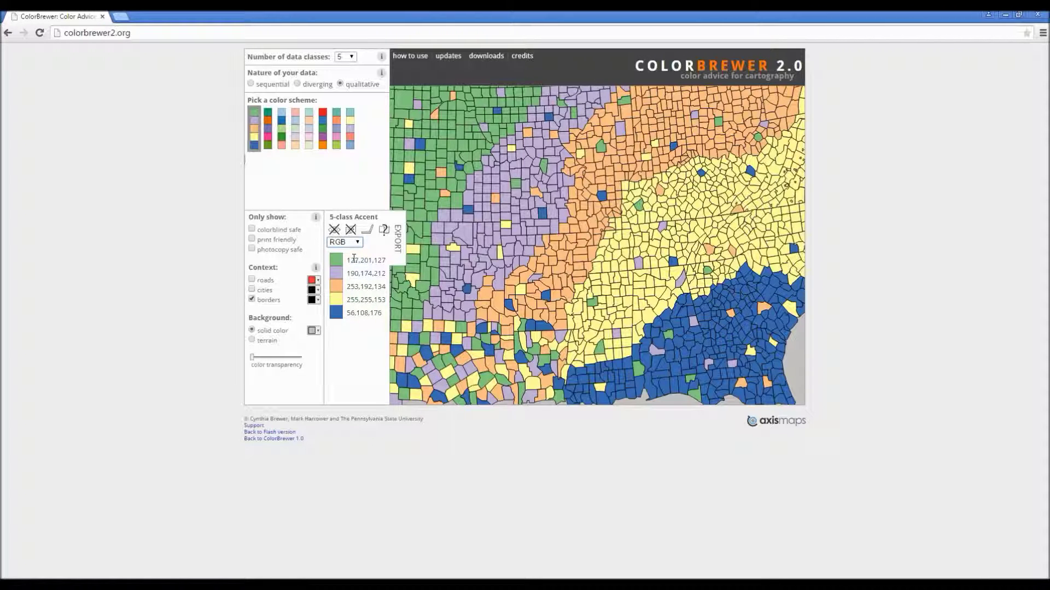
- Switch to sequential BuGn, keeping only colorblind-safe checked after toggling print and photocopy filters
{"action": "left_click", "coordinate": [251, 83]}
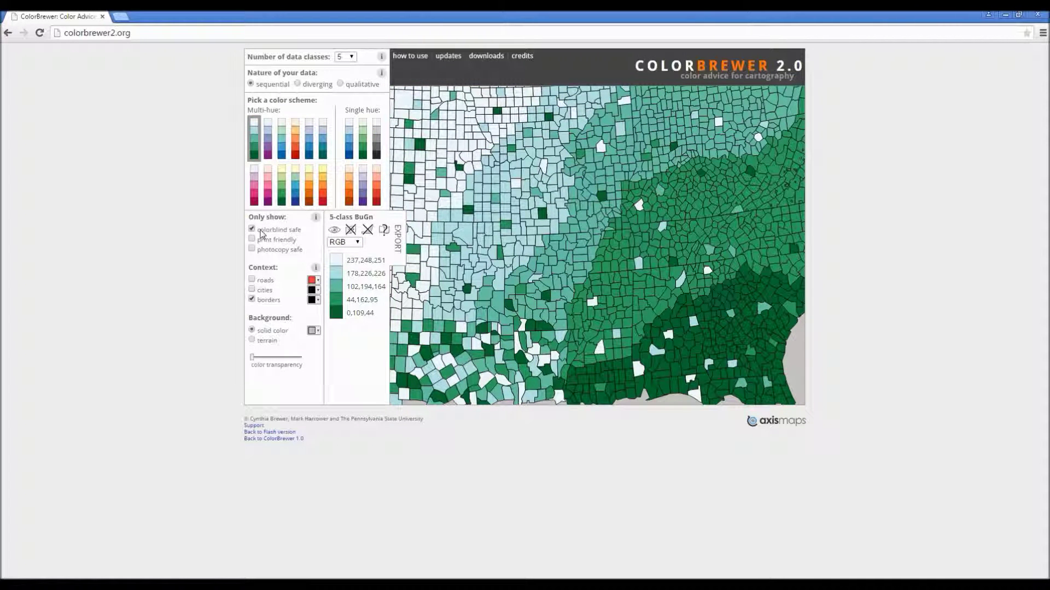
{"action": "left_click", "coordinate": [252, 229]}
{"action": "left_click", "coordinate": [252, 249]}
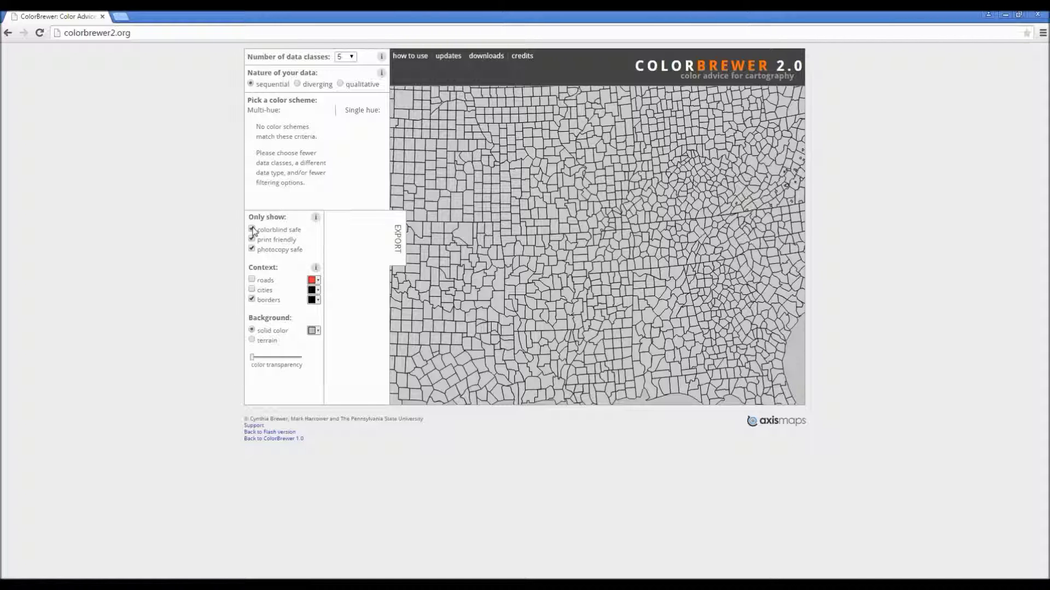
{"action": "left_click", "coordinate": [252, 249]}
{"action": "left_click", "coordinate": [252, 239]}
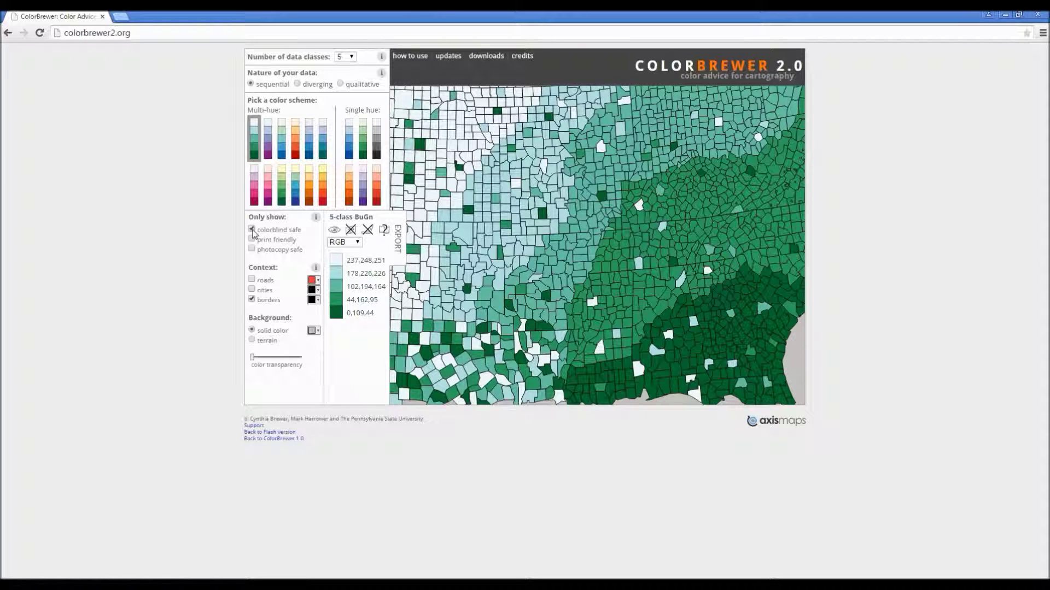